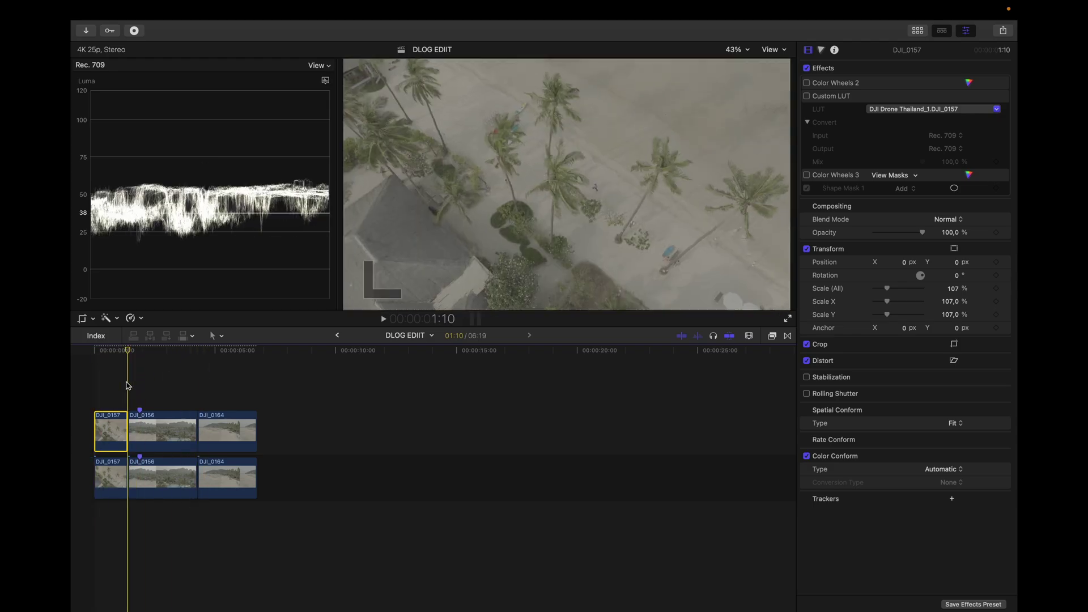
- Enable the Custom LUT on DJI_0157, toggling it off and on to compare the warm grade
left_click(108, 397)
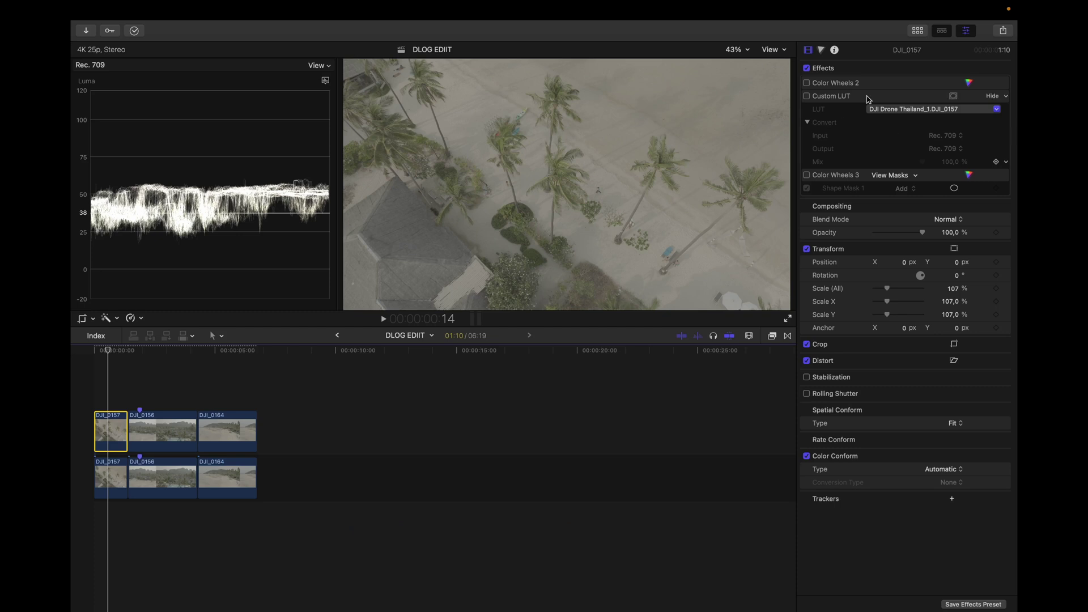
left_click(807, 97)
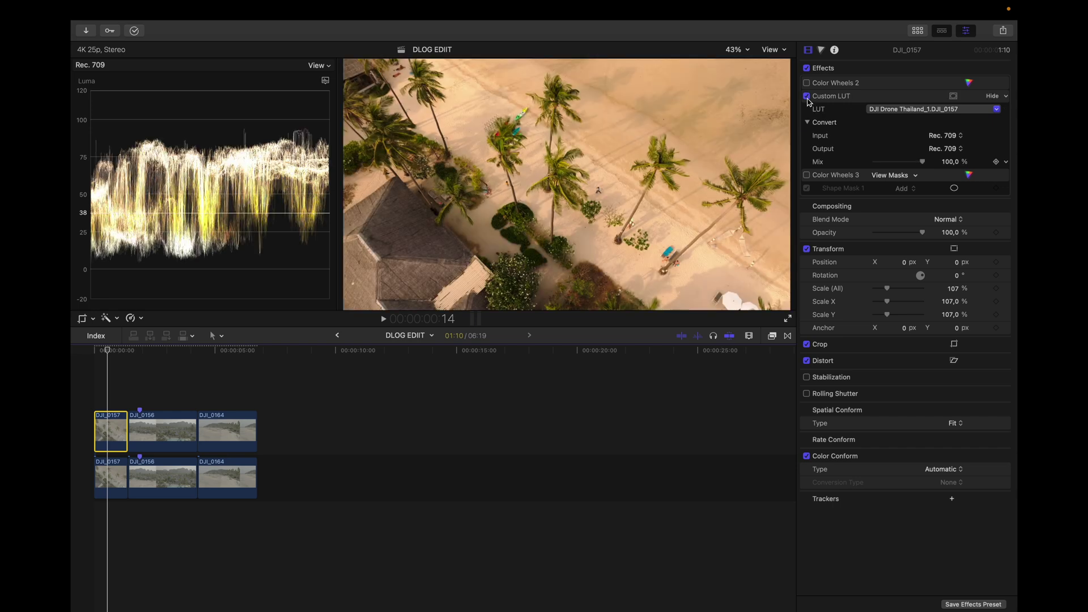
left_click(808, 97)
left_click(808, 98)
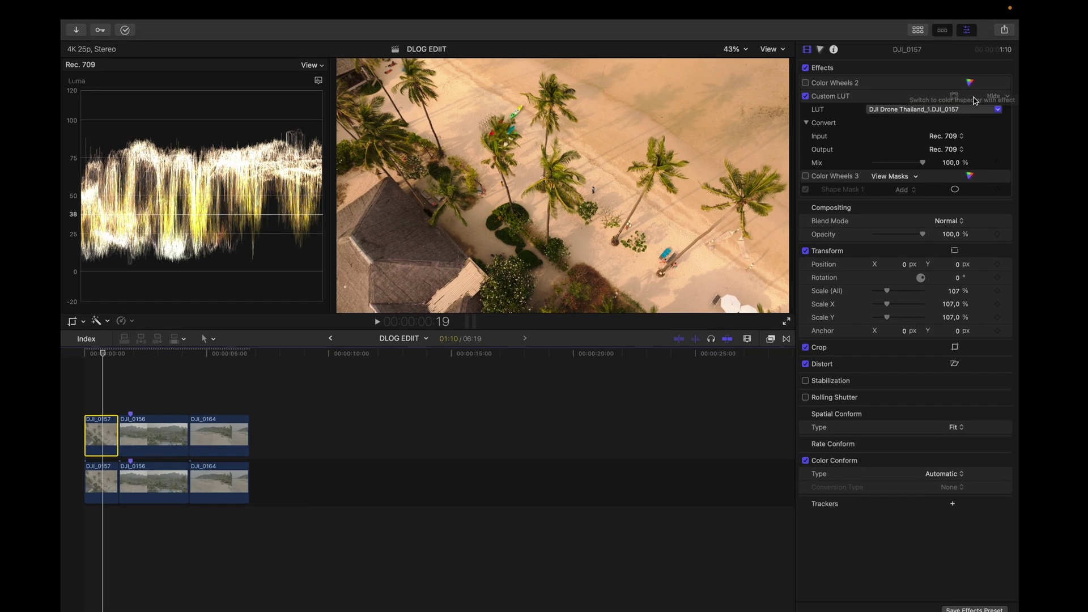
- Nudge the Color Wheels 2 shadows balance and enable it on DJI_0157, comparing it off and on
left_click(972, 84)
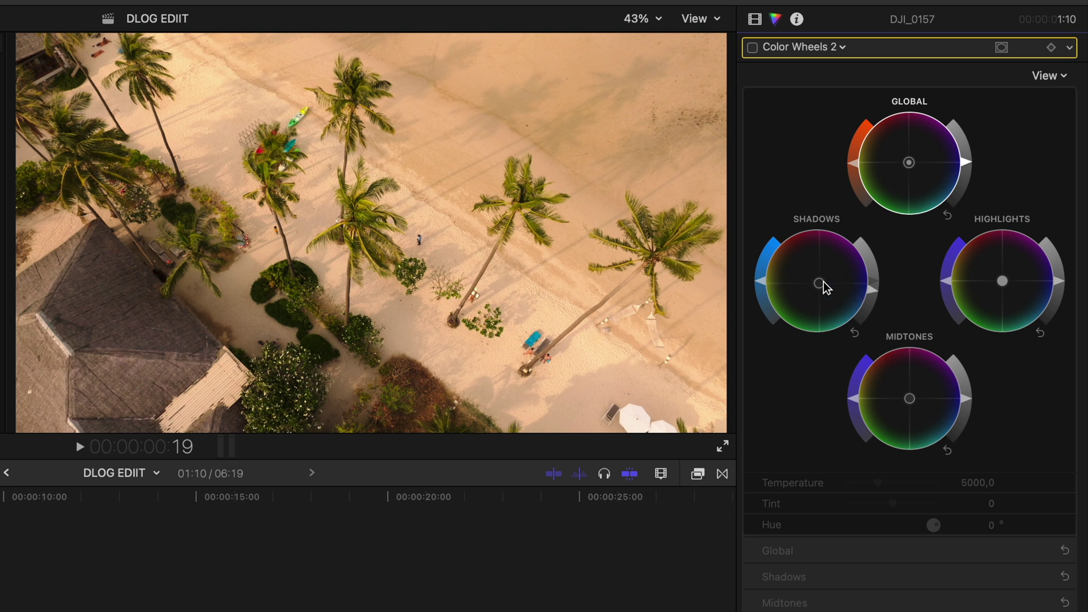
left_click_drag(823, 286, 822, 287)
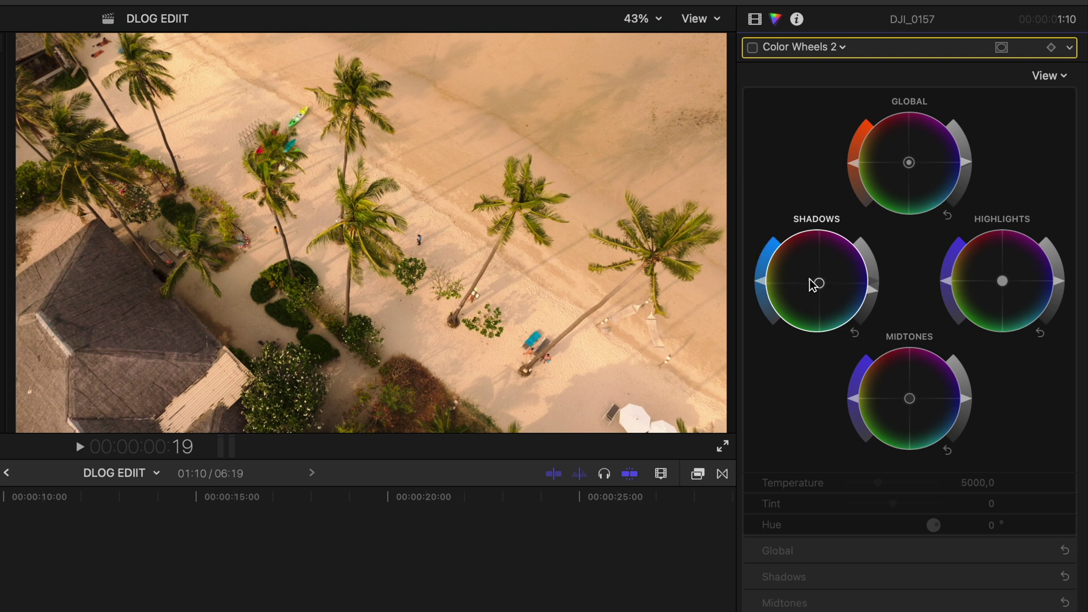
left_click(754, 47)
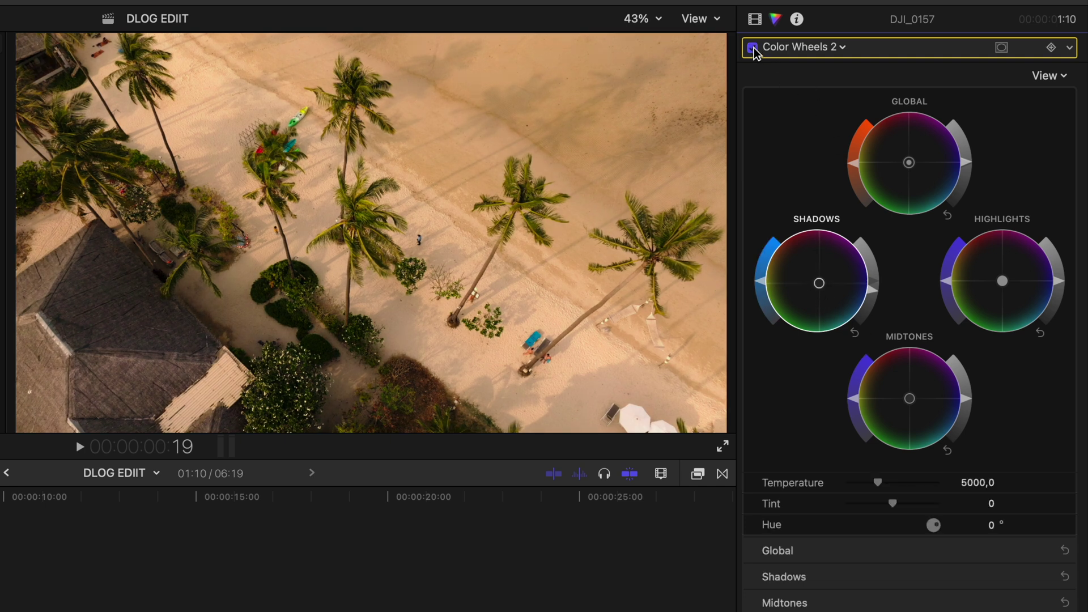
left_click(754, 48)
left_click(754, 48)
left_click(755, 18)
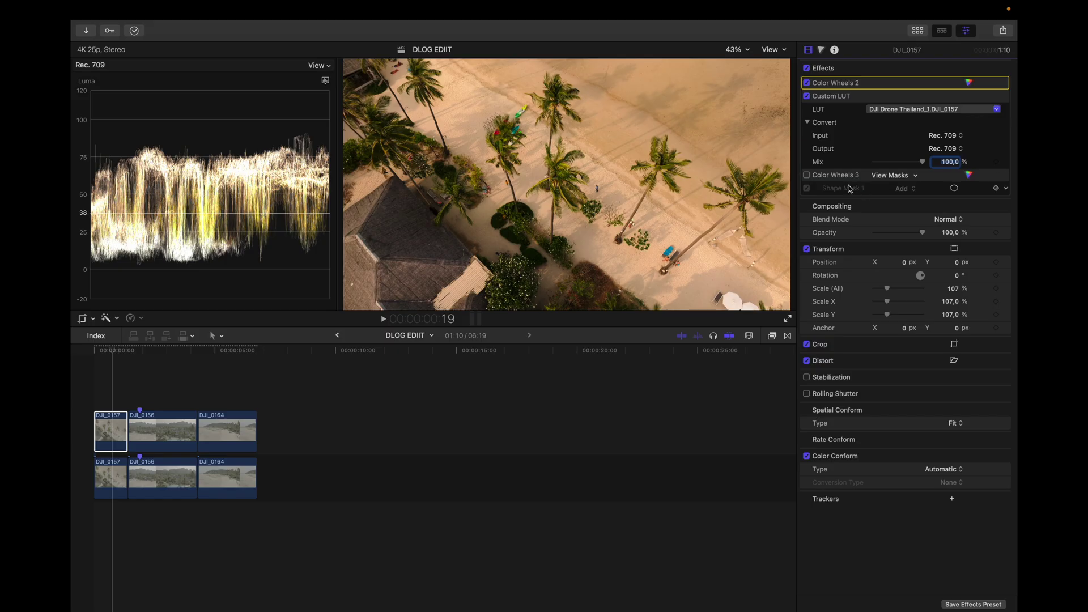
- Select the shape-masked Color Wheels 3 effect and switch it on for the beach clip
left_click(967, 176)
left_click(969, 176)
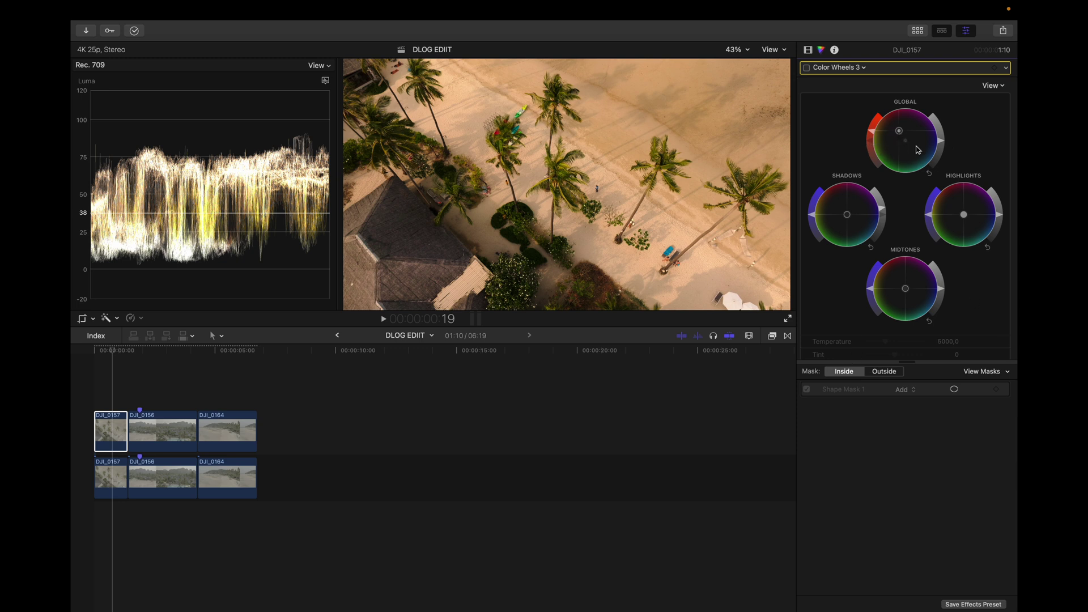
left_click(807, 68)
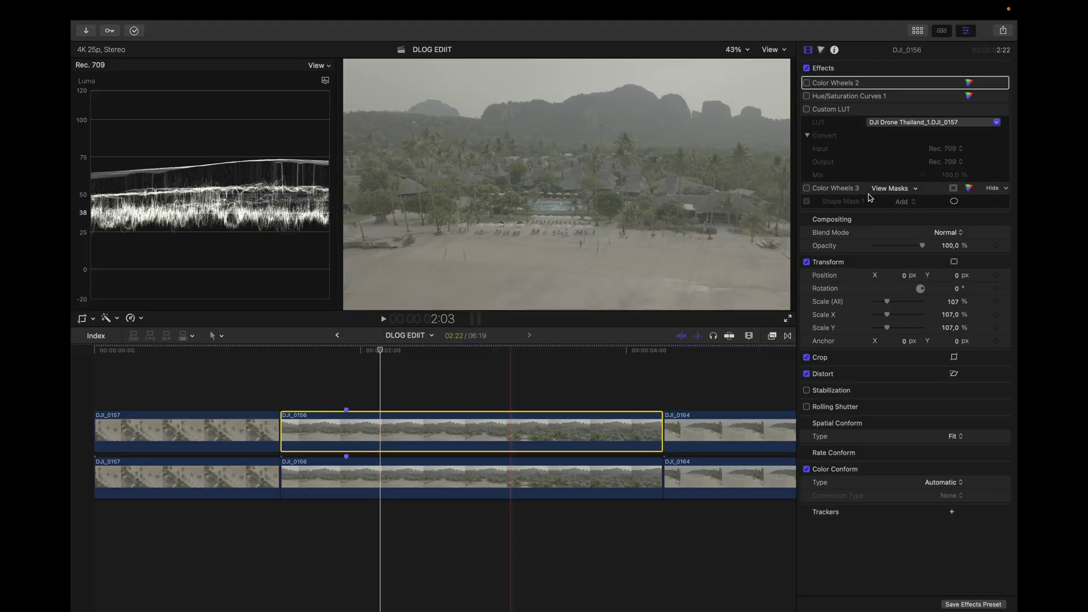
- Apply the Custom LUT to the DJI_0156 resort clip
left_click(813, 117)
left_click(806, 110)
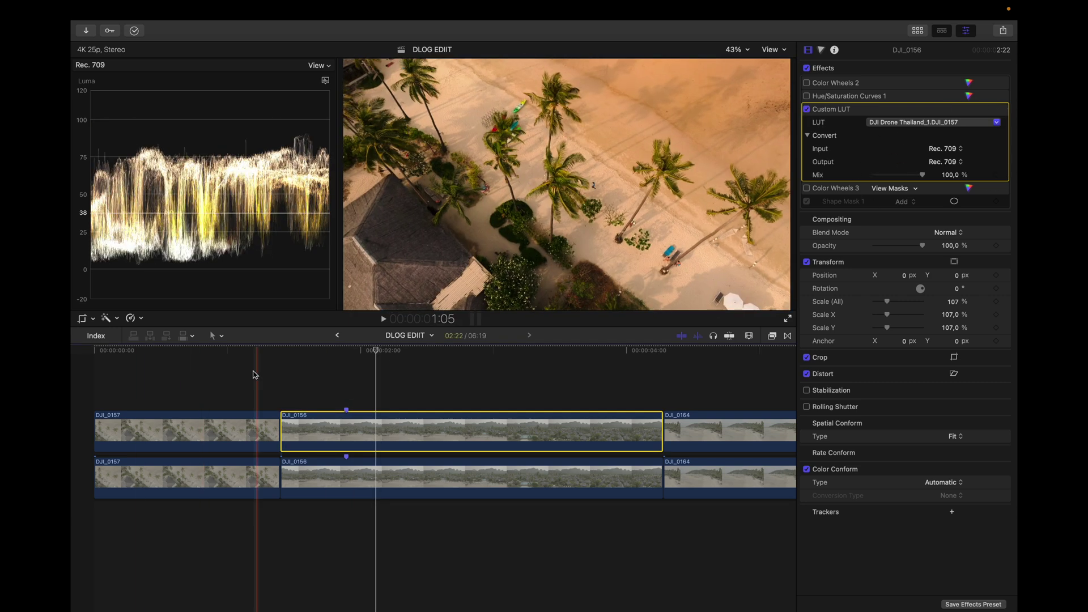
left_click(354, 422)
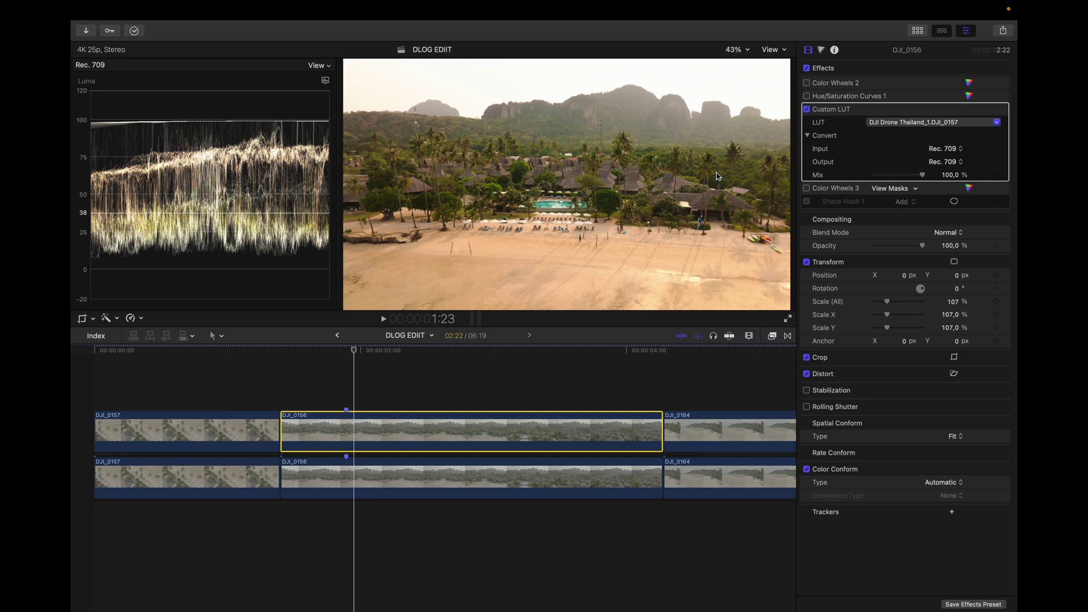
- Enable Color Wheels 2 on DJI_0156, toggling it off and on to compare
left_click(970, 84)
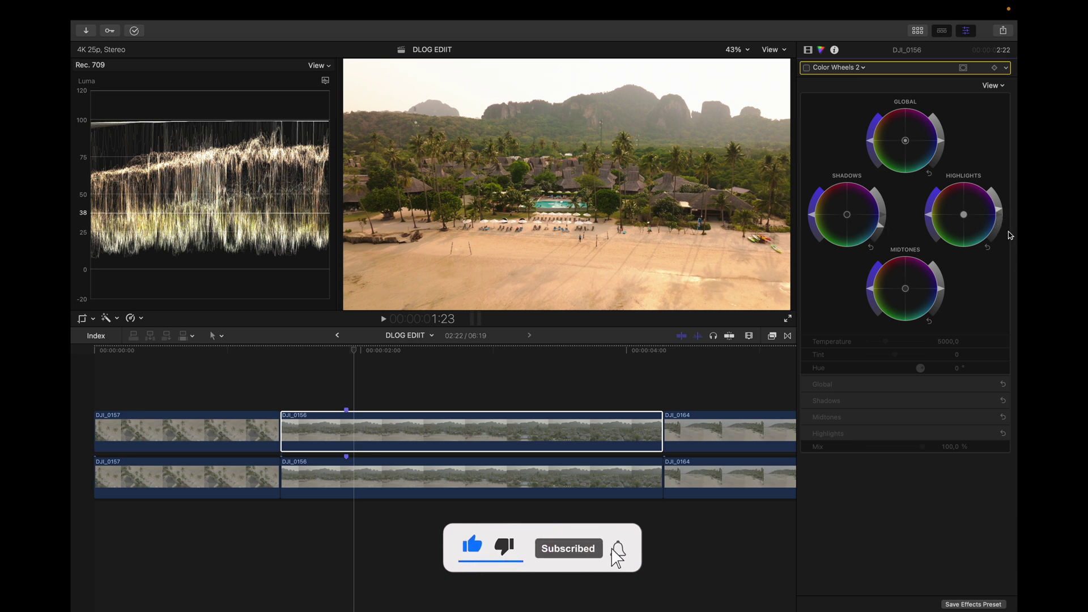
left_click(807, 68)
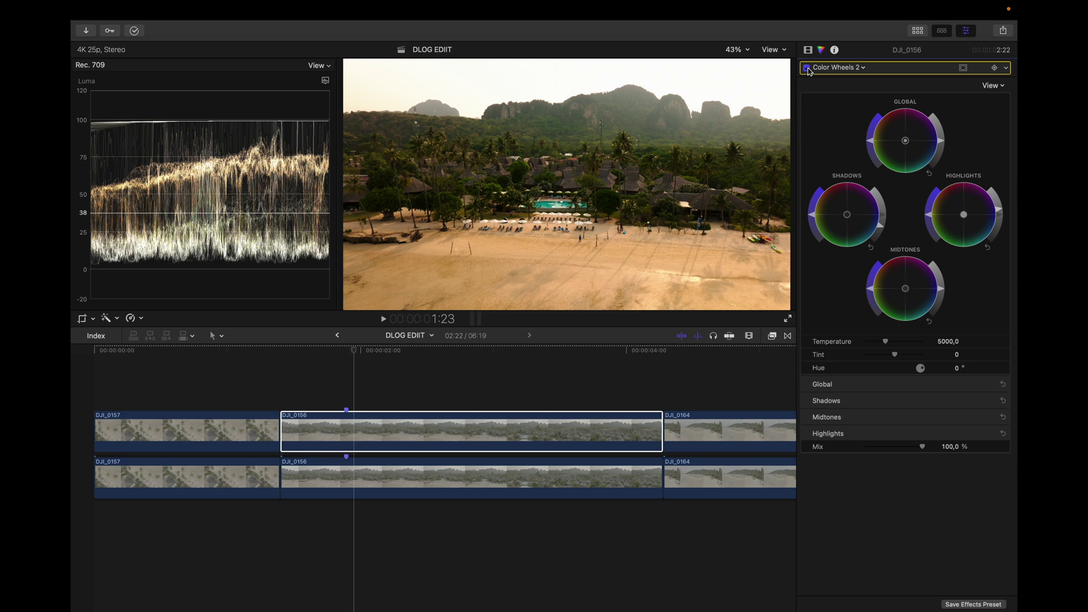
left_click(807, 68)
left_click(806, 68)
left_click(457, 397)
left_click(457, 428)
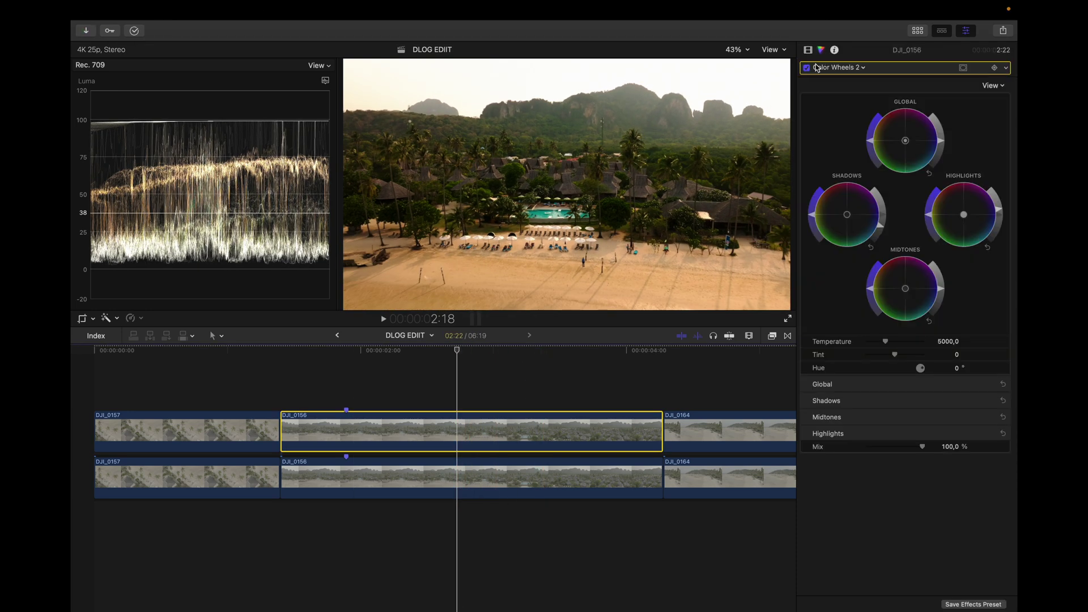
left_click(809, 50)
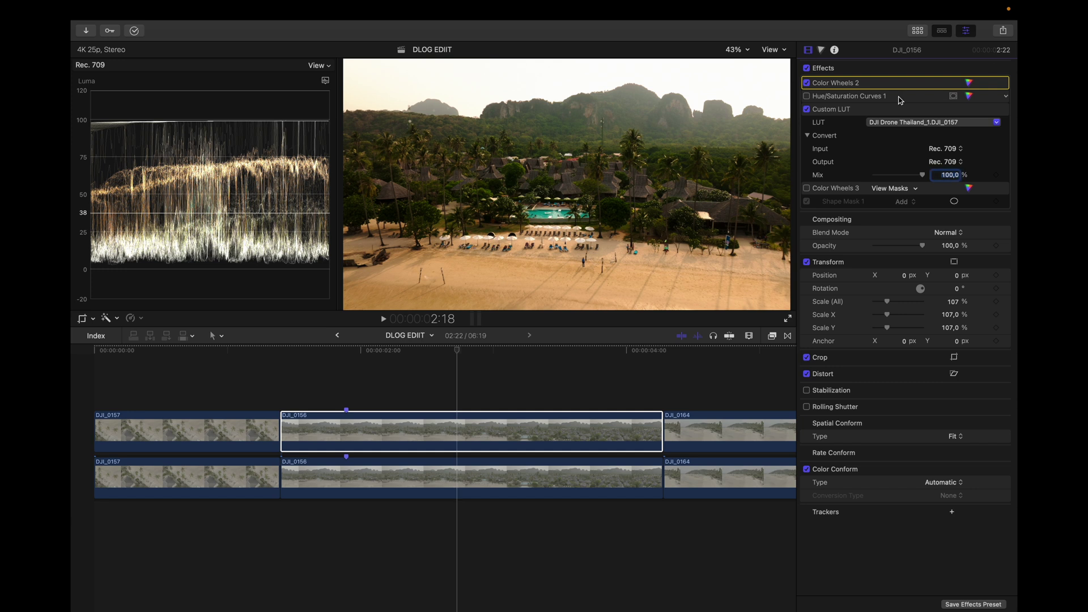
- Enable the Hue/Saturation Curves 1 adjustment on the resort clip
left_click(967, 97)
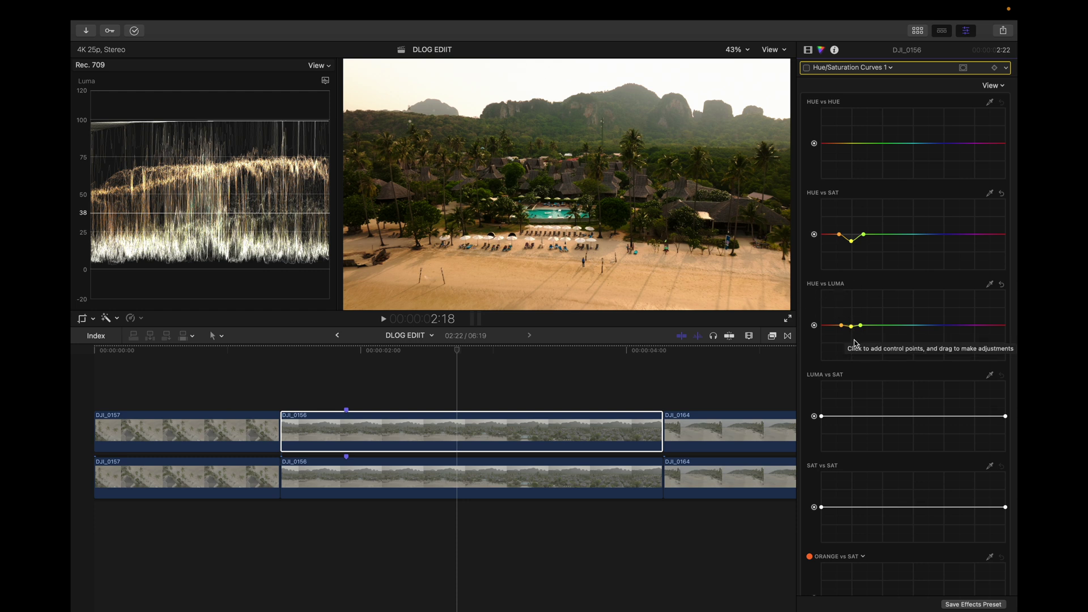
left_click(807, 68)
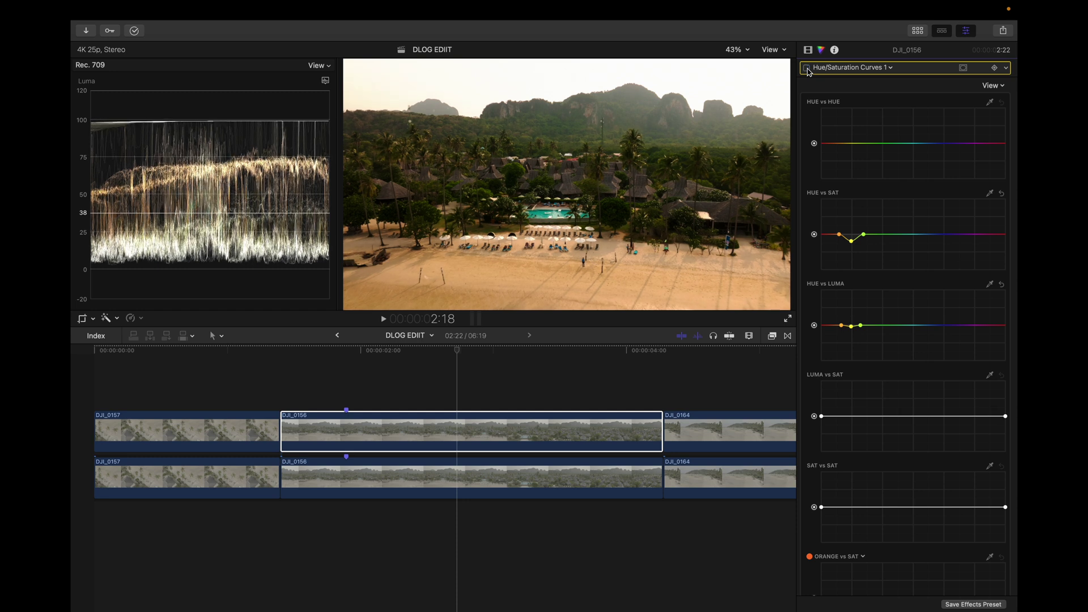
left_click(807, 68)
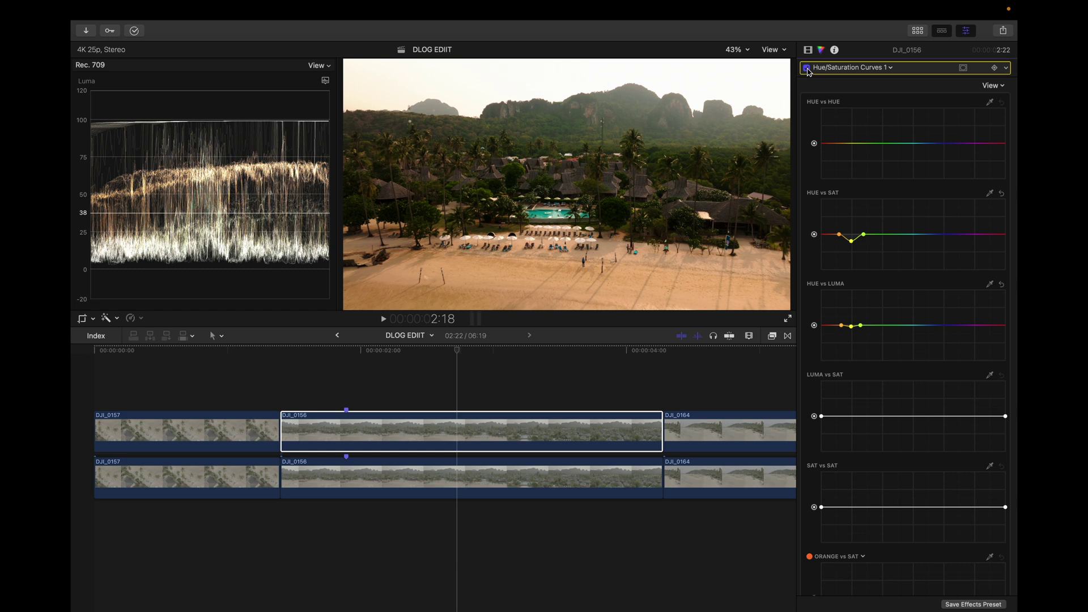
key("super+4")
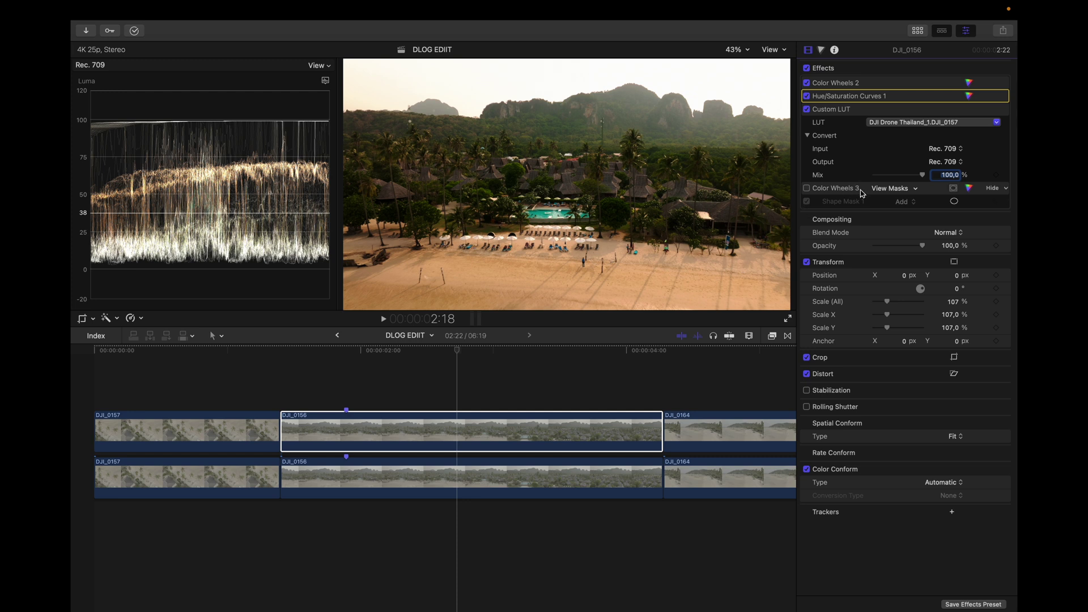
- Toggle Color Wheels 3 on and off repeatedly to preview its masked correction
left_click(807, 189)
left_click(808, 189)
left_click(807, 189)
left_click(808, 189)
left_click(807, 189)
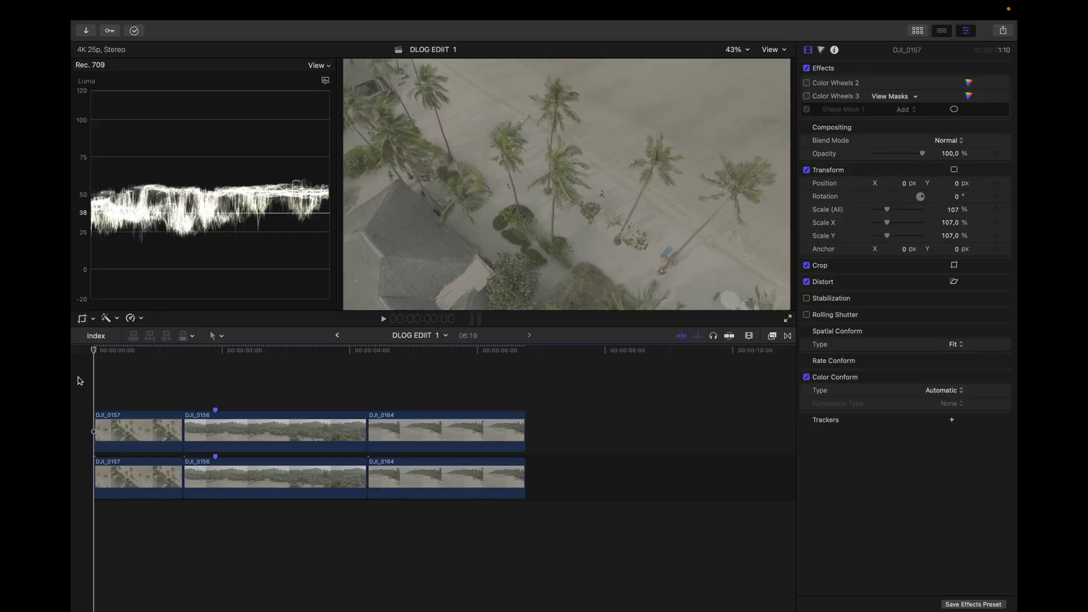
- Scrub through the ungraded opening footage and select clip DJI_0157
mouse_move(95, 351)
left_mouse_down()
mouse_move(156, 351)
mouse_move(107, 362)
left_mouse_up()
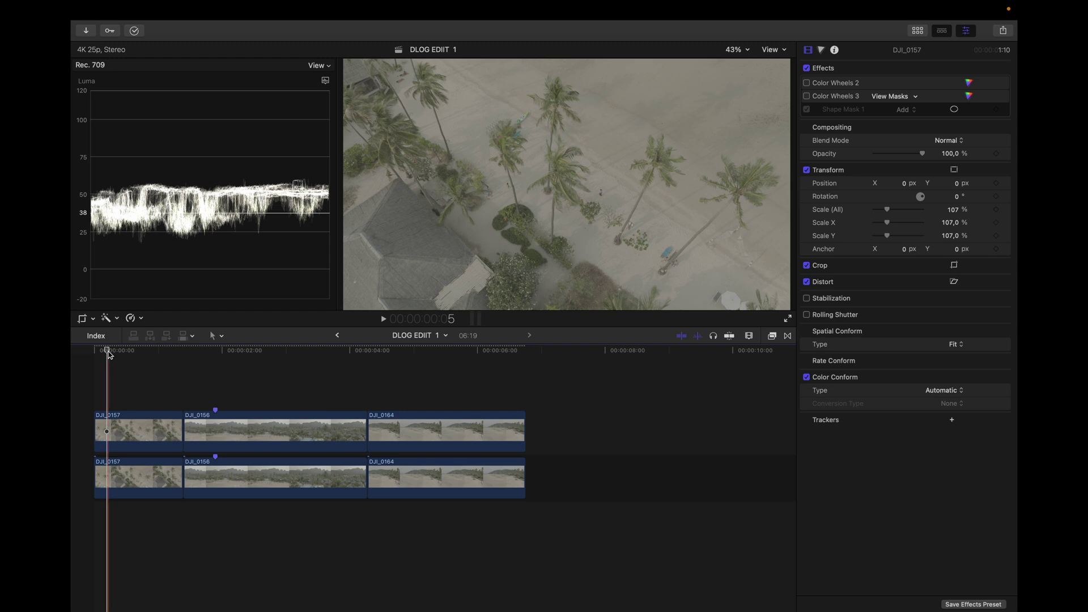
left_click_drag(109, 354, 106, 387)
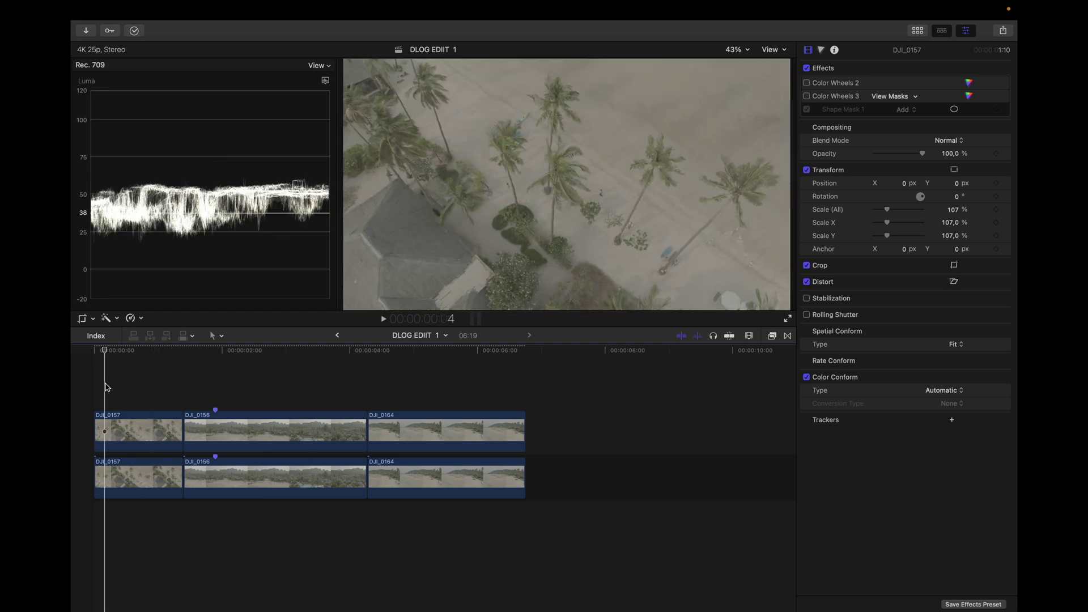
left_click(145, 434)
left_click(134, 397)
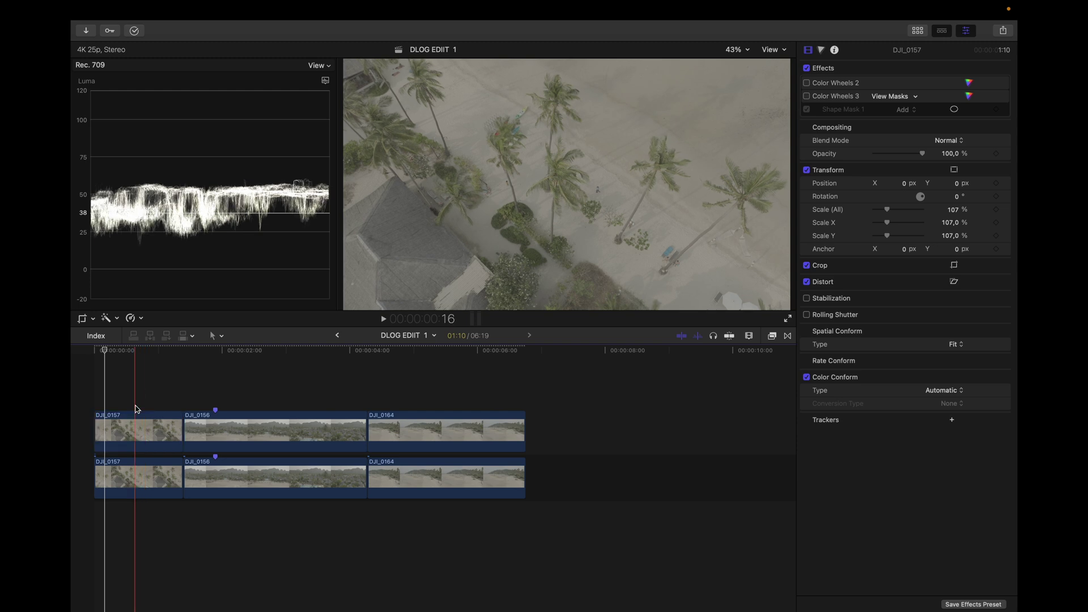
left_click(151, 437)
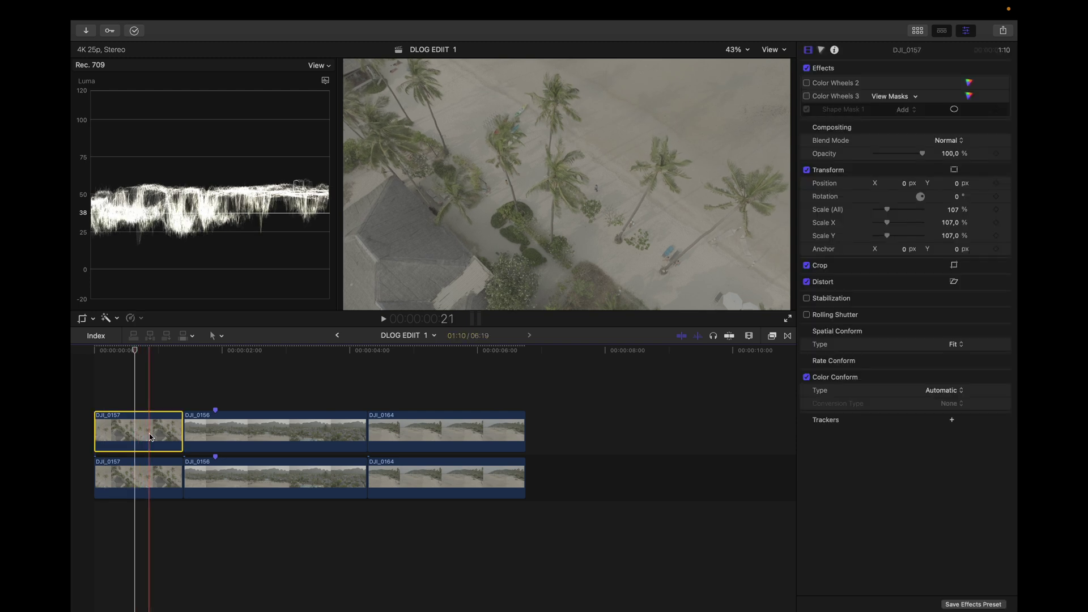
- Select all three drone clips and set their Camera LUT to DJI D-Log
left_click_drag(158, 401, 530, 454)
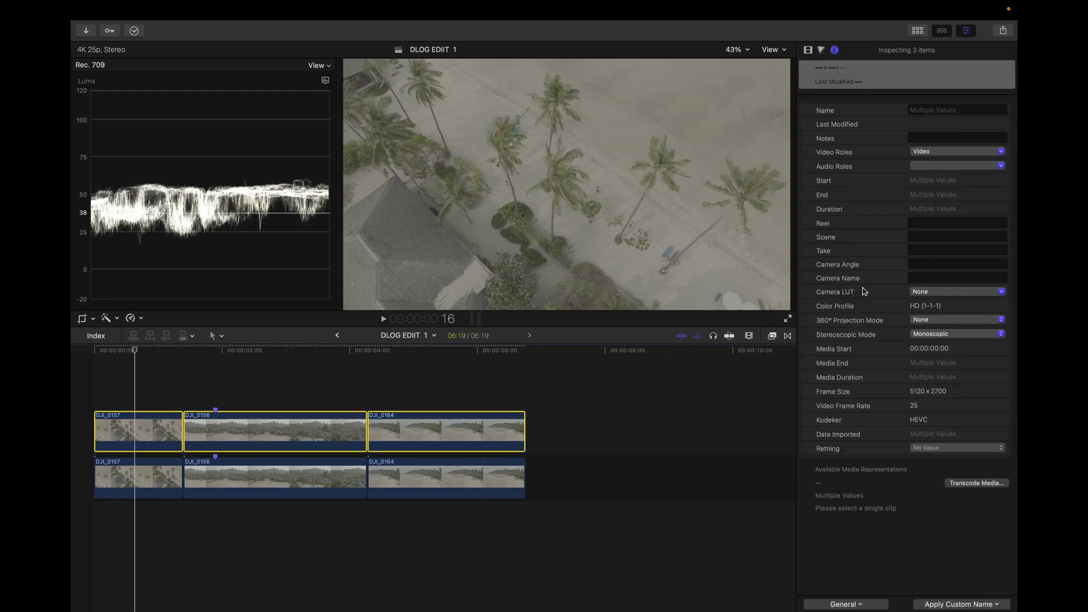
left_click(930, 290)
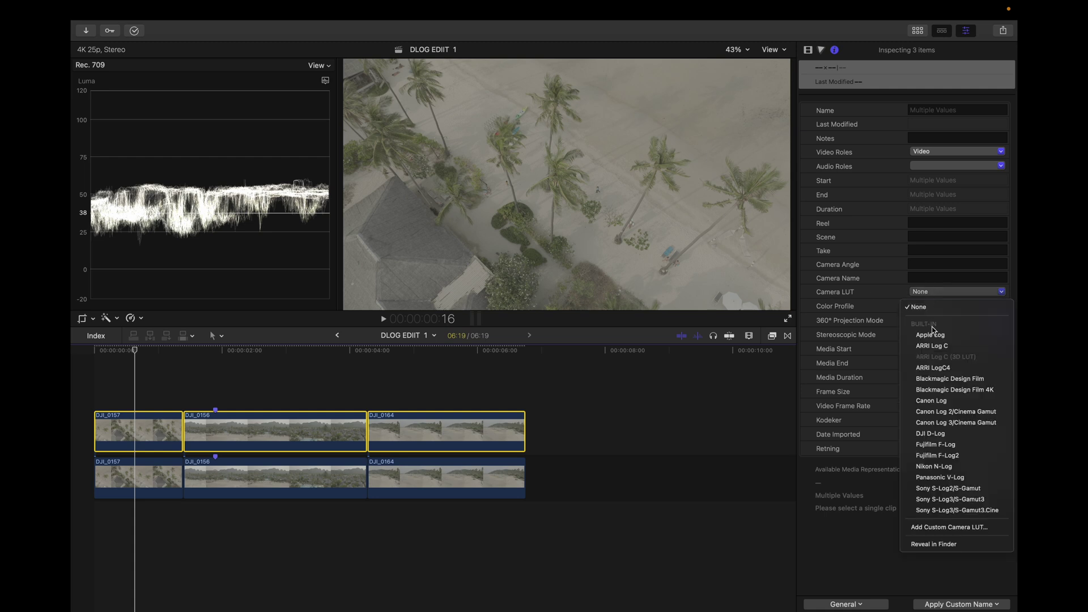
left_click(945, 434)
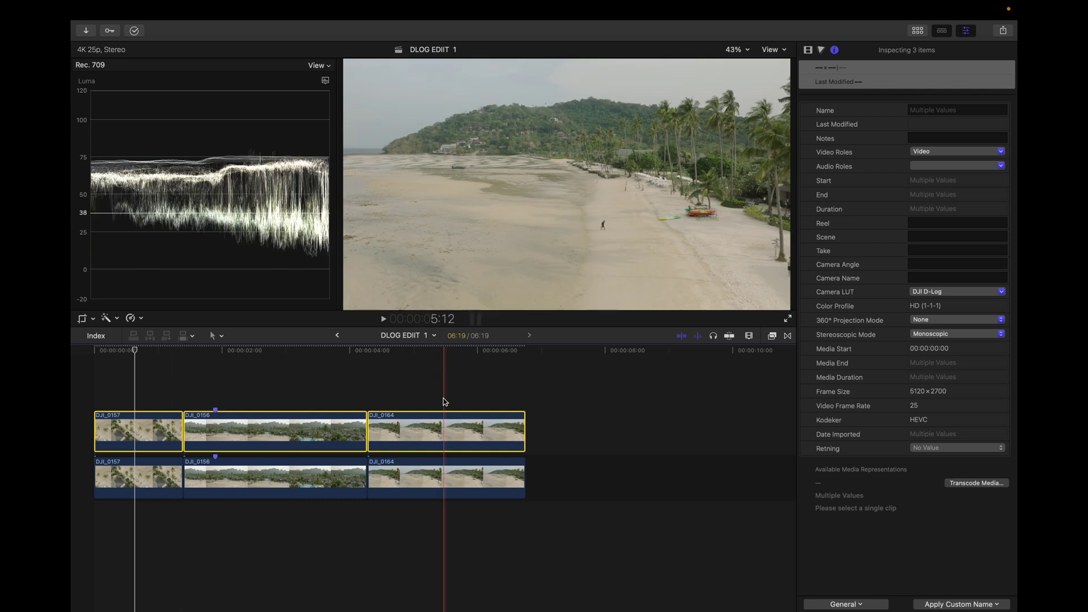
- Enable Color Wheels 2 on DJI_0157, toggling it repeatedly to compare before and after
left_click(139, 372)
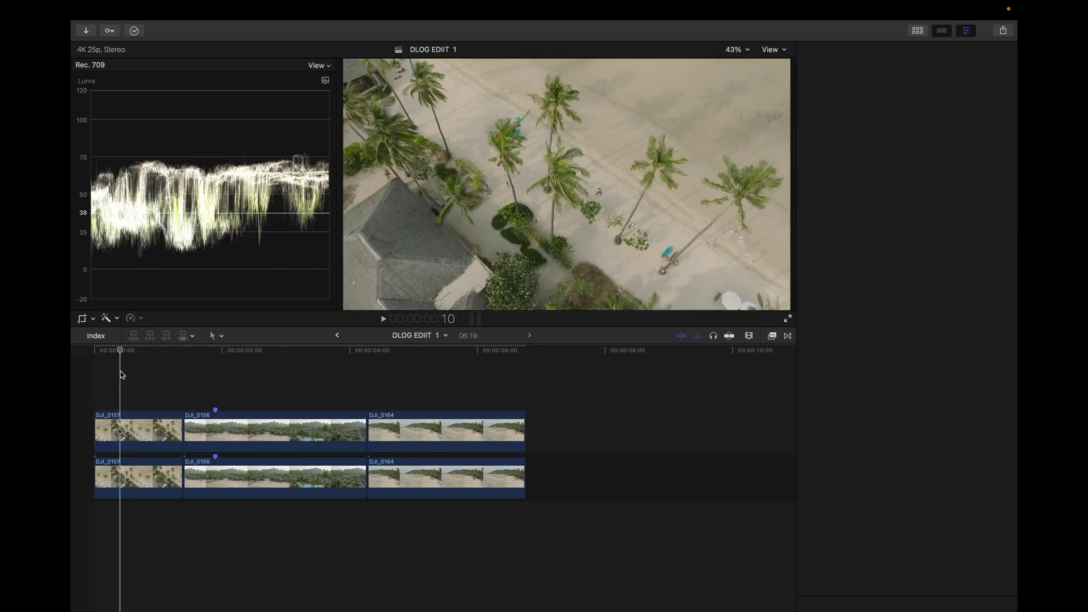
left_click(142, 432)
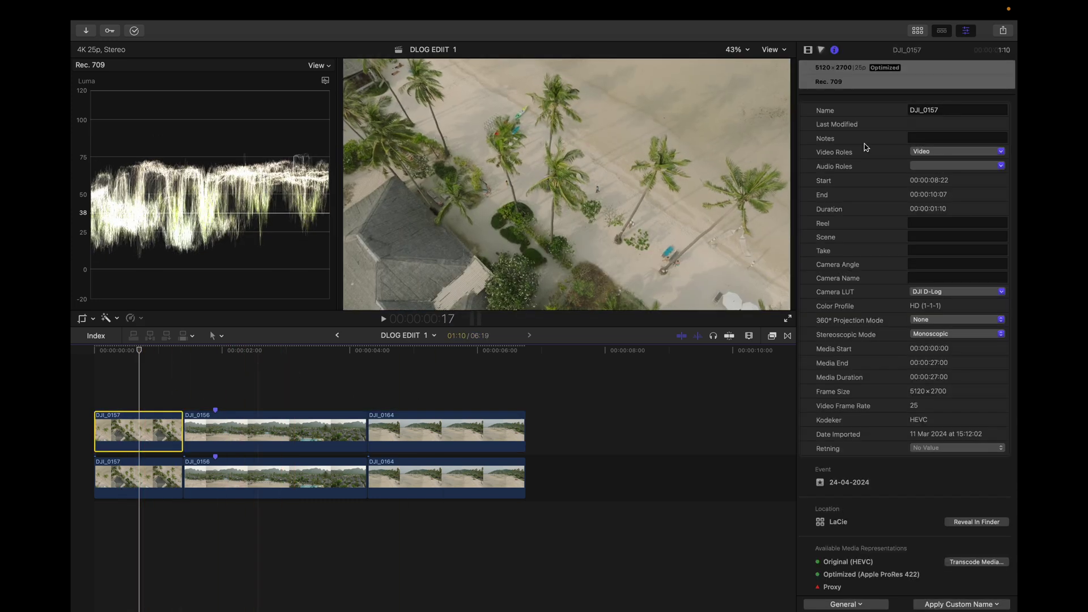
left_click(809, 51)
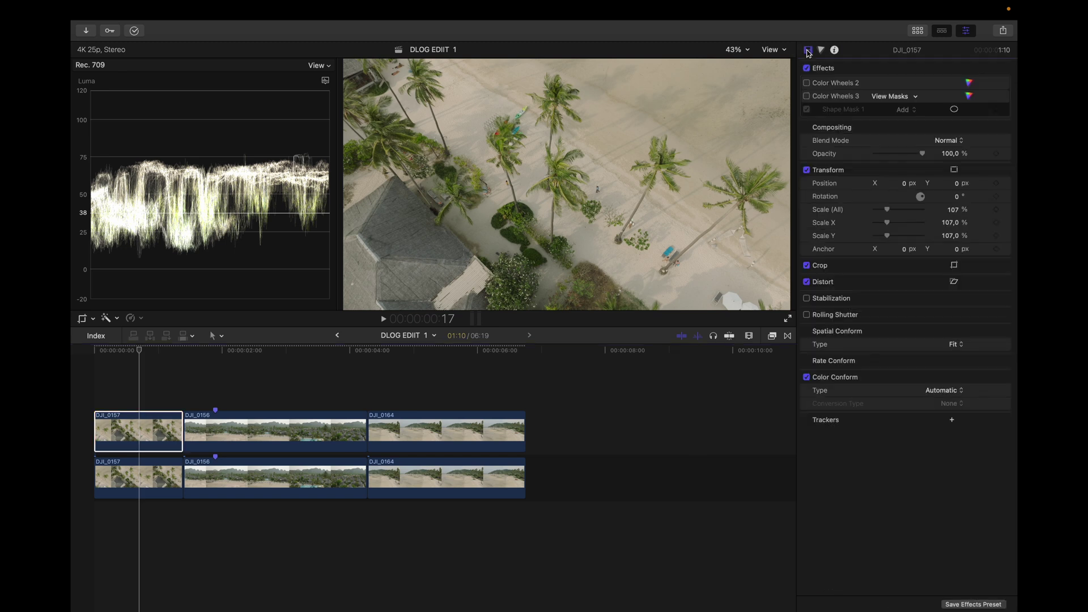
left_click(970, 83)
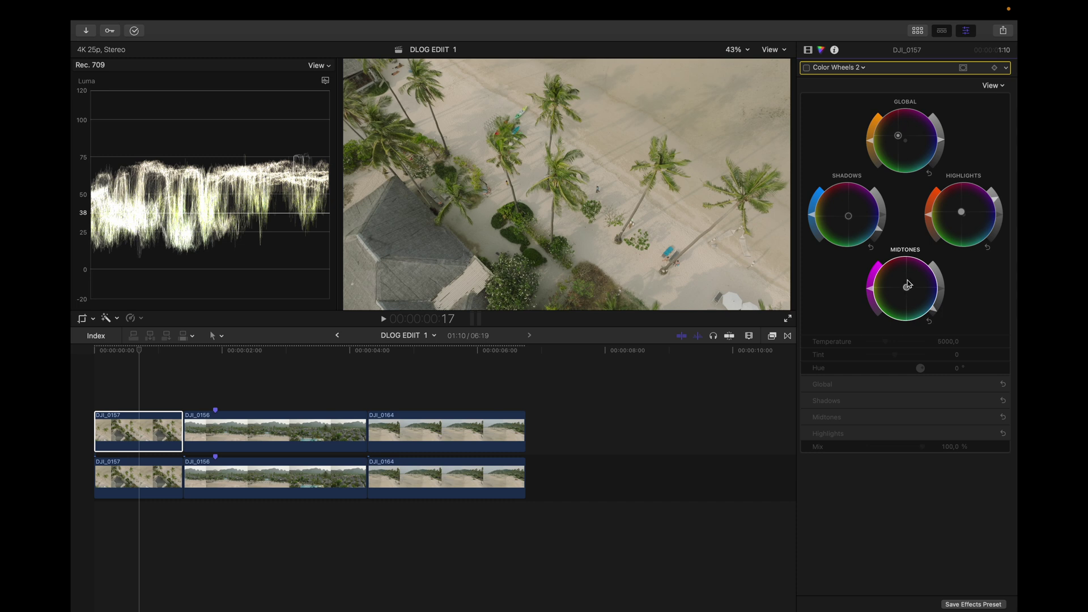
left_click(807, 68)
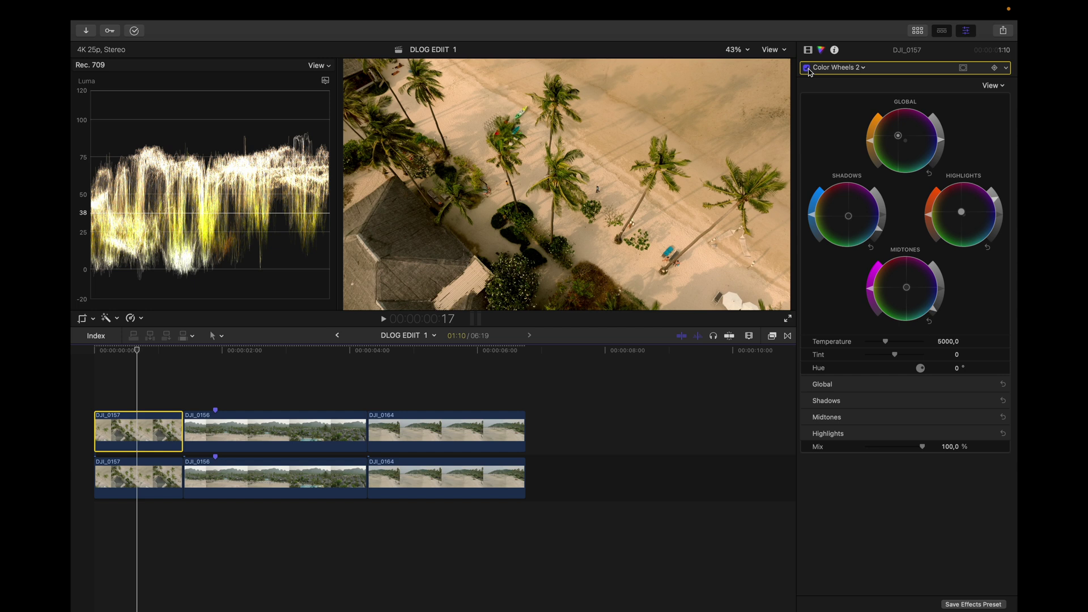
left_click(809, 69)
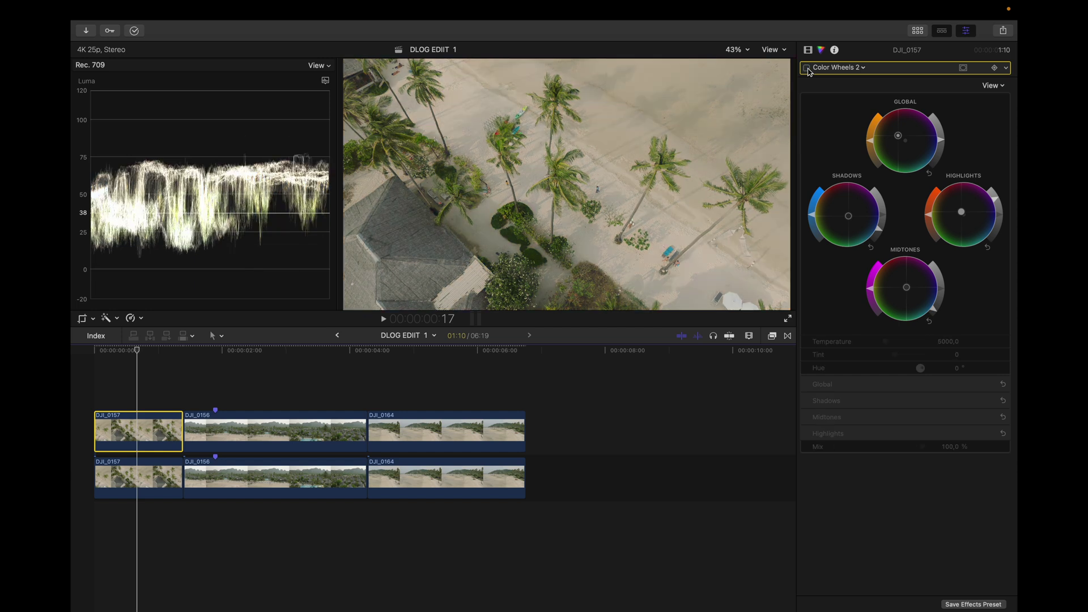
left_click(809, 69)
left_click(809, 69)
left_click(809, 70)
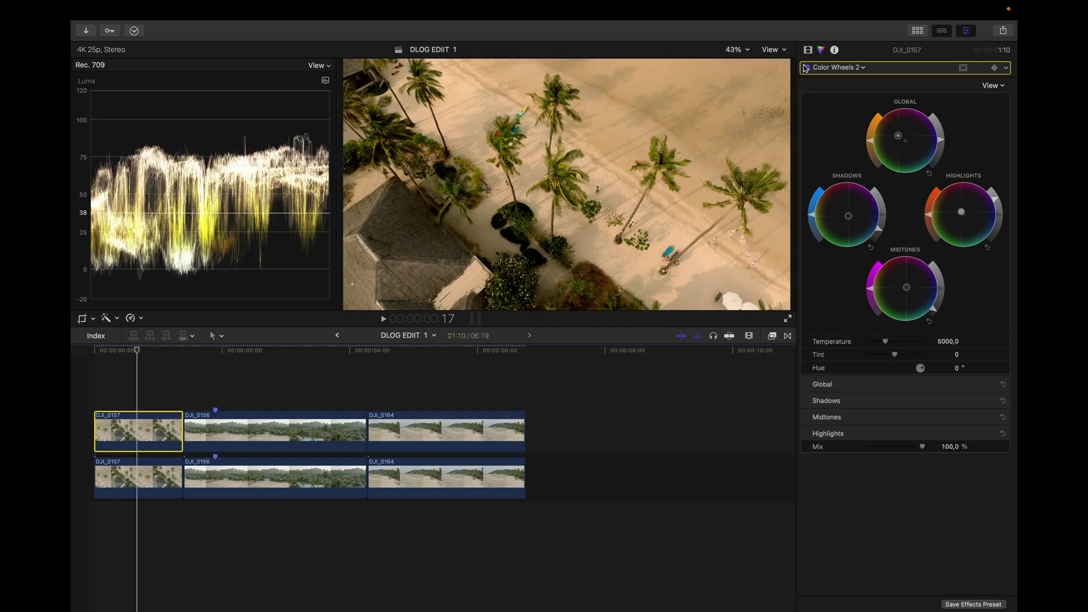
left_click(808, 50)
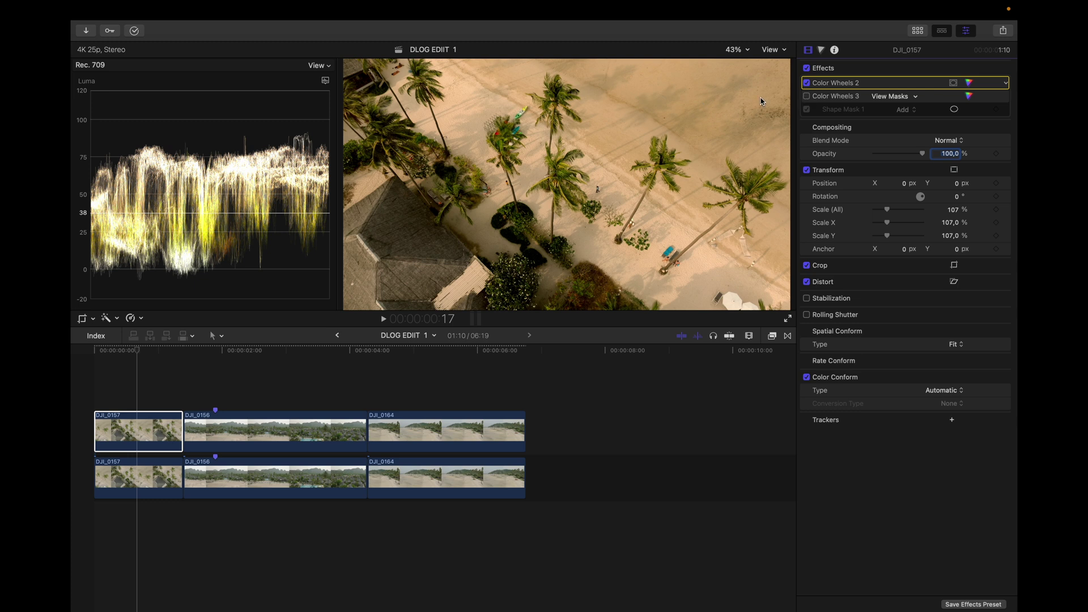
- Enable Color Wheels 3 on DJI_0157 and shift its Global wheel toward red
left_click(806, 97)
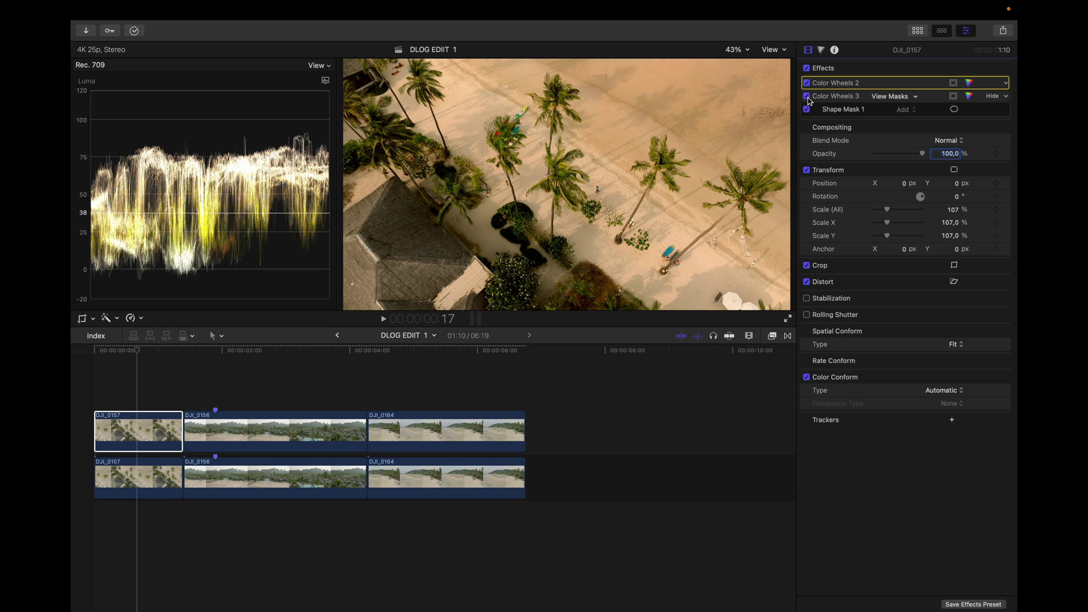
left_click(969, 96)
left_click_drag(873, 145, 873, 136)
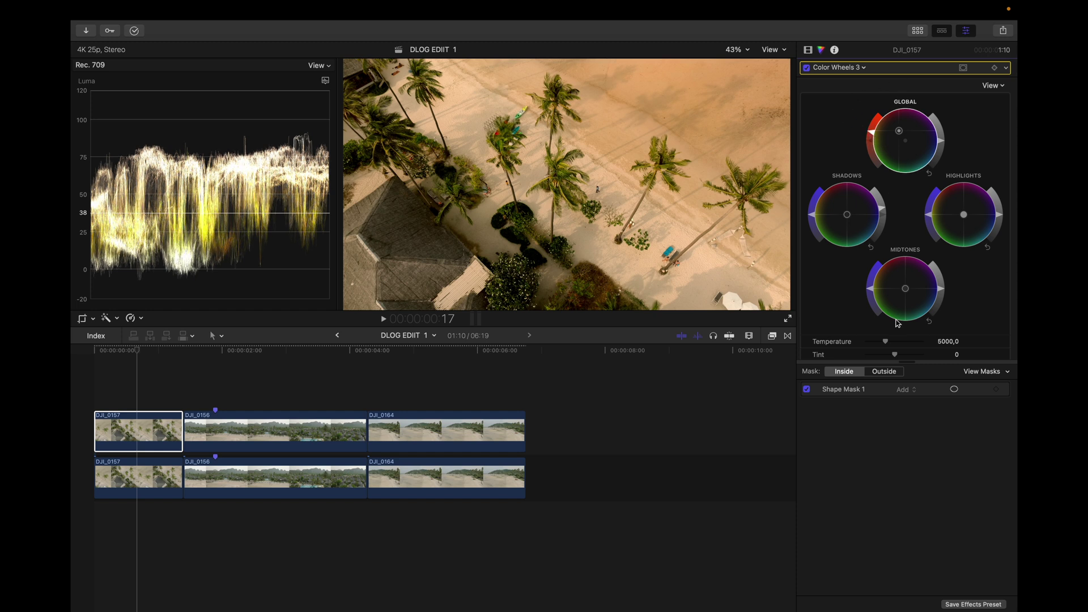
- Shrink Shape Mask 1, move it to the upper right, and reshape its soft edge
left_click(870, 390)
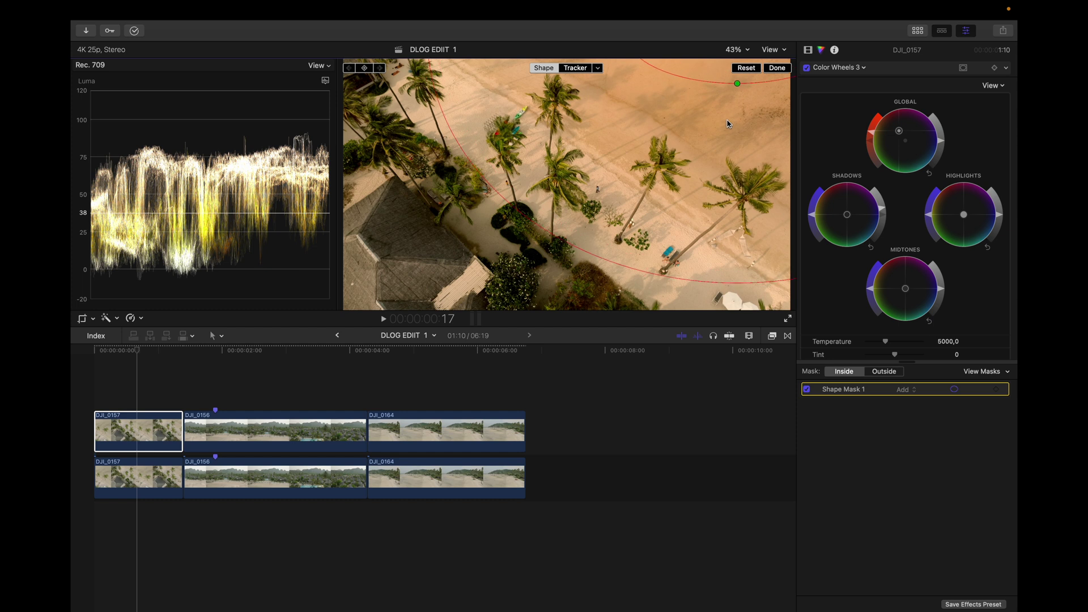
mouse_move(740, 104)
left_mouse_down()
mouse_move(681, 114)
mouse_move(732, 97)
left_mouse_up()
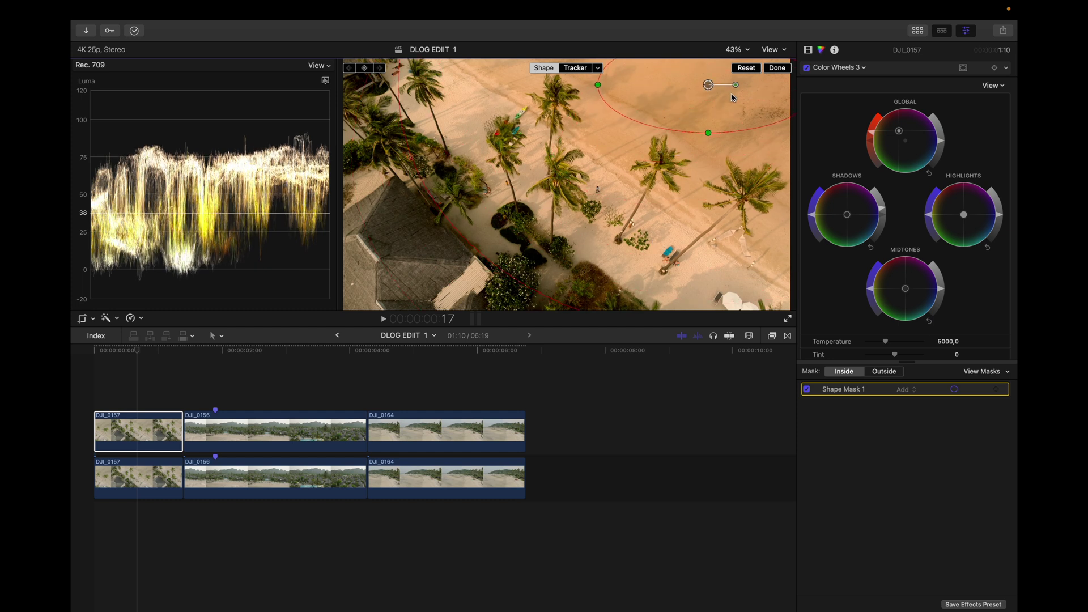
mouse_move(733, 97)
left_mouse_down()
mouse_move(716, 121)
mouse_move(732, 116)
left_mouse_up()
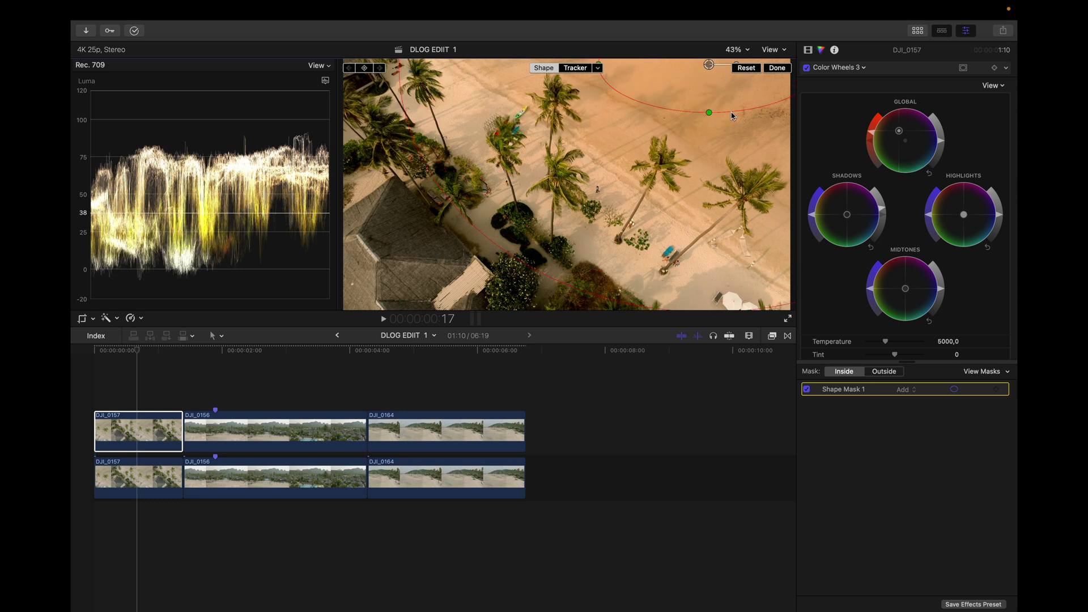